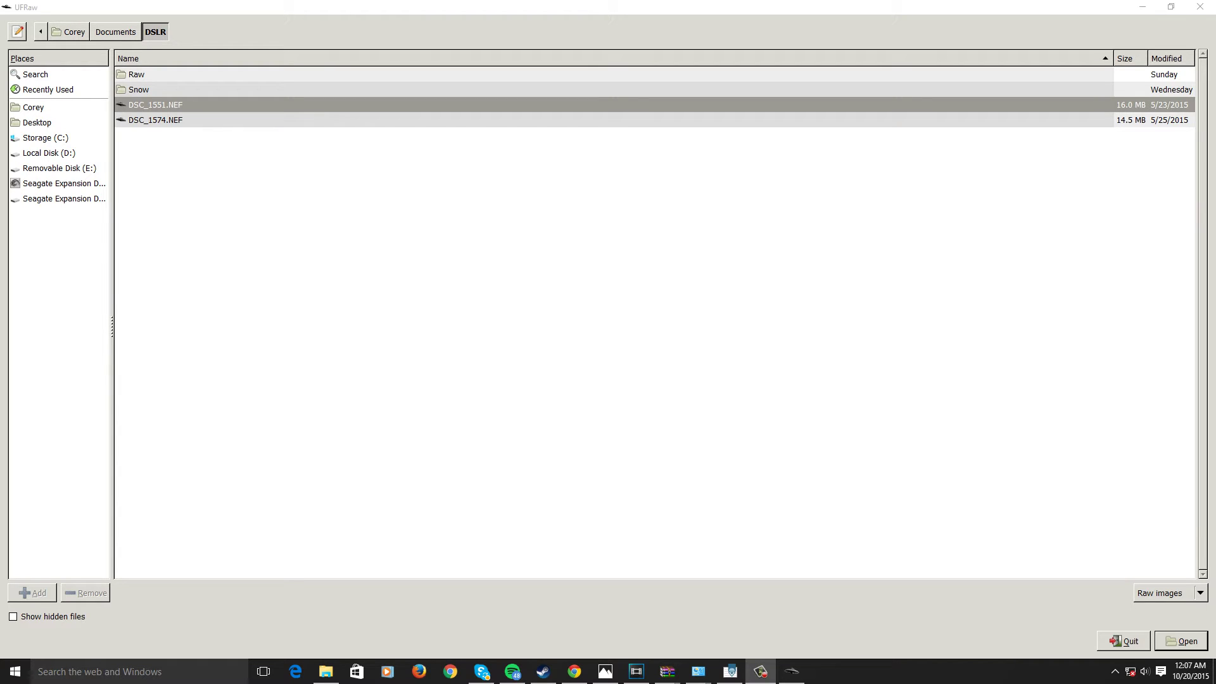
Open the raw photo DSC_1551.NEF and raise its exposure compensation to 0.14
{"action": "left_click", "coordinate": [1181, 641]}
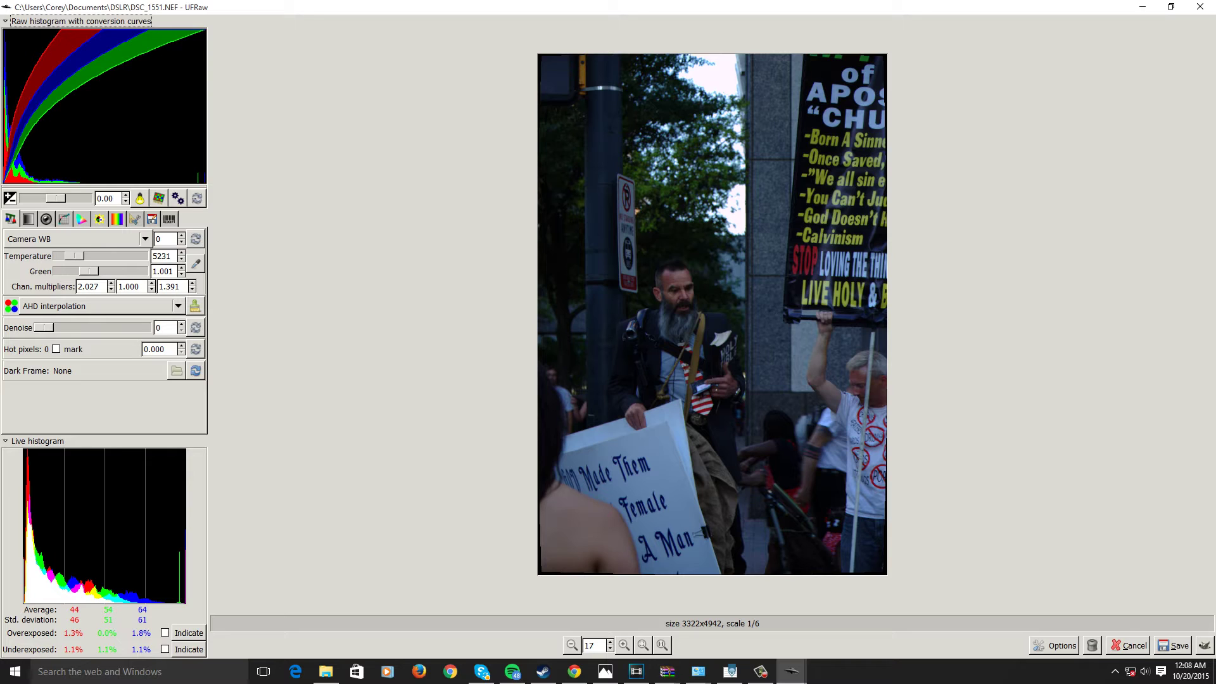
{"action": "mouse_move", "coordinate": [55, 198]}
{"action": "left_mouse_down"}
{"action": "mouse_move", "coordinate": [72, 198]}
{"action": "mouse_move", "coordinate": [56, 199]}
{"action": "left_mouse_up"}
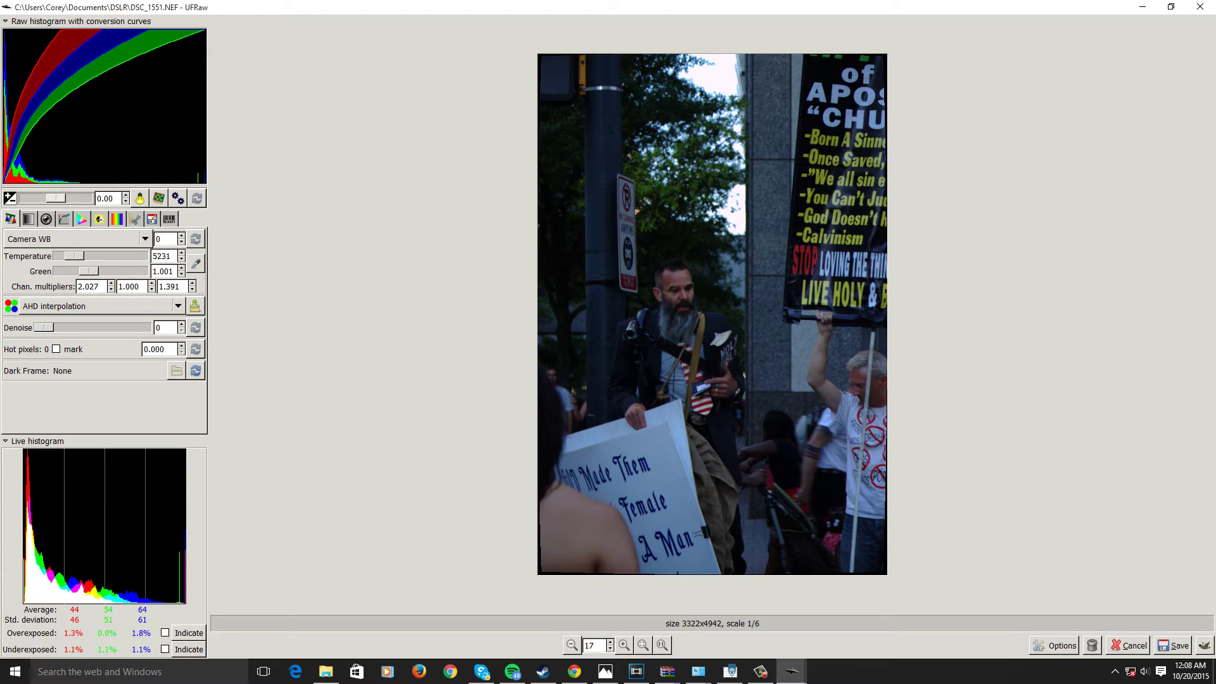
{"action": "left_click", "coordinate": [126, 196]}
{"action": "left_click", "coordinate": [125, 195]}
{"action": "key", "text": "Right"}
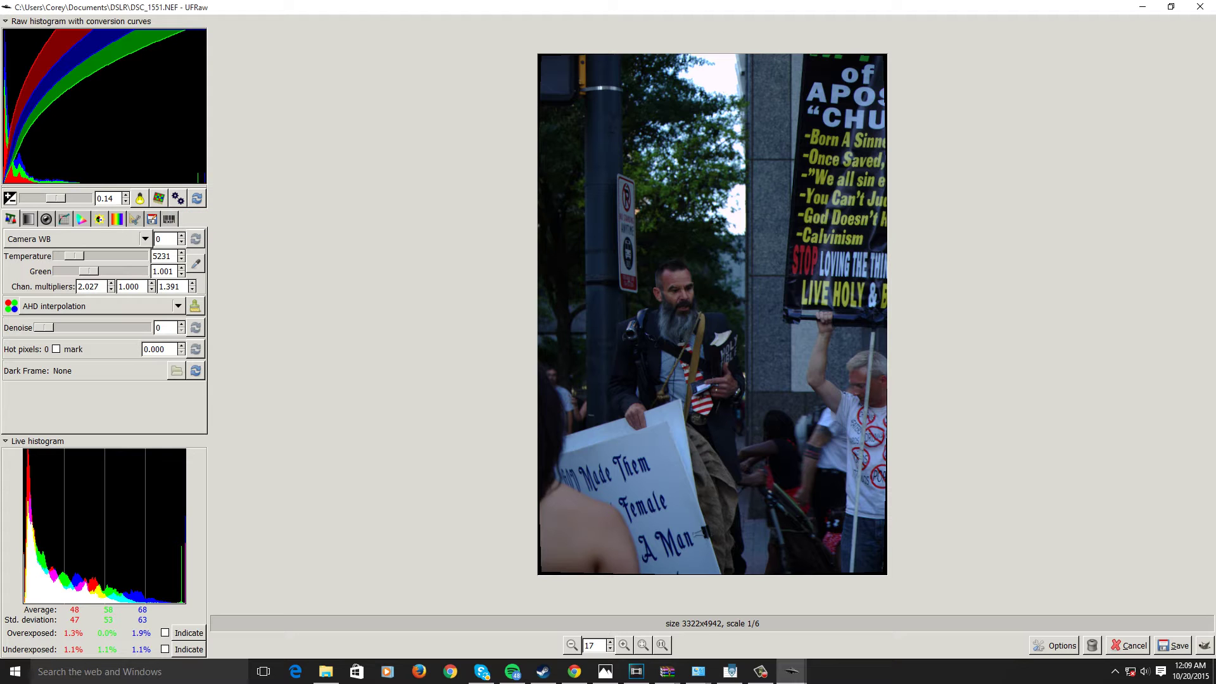
Try the Auto WB and Cloudy white balance presets on the photo and return to Camera WB
{"action": "left_click", "coordinate": [78, 239]}
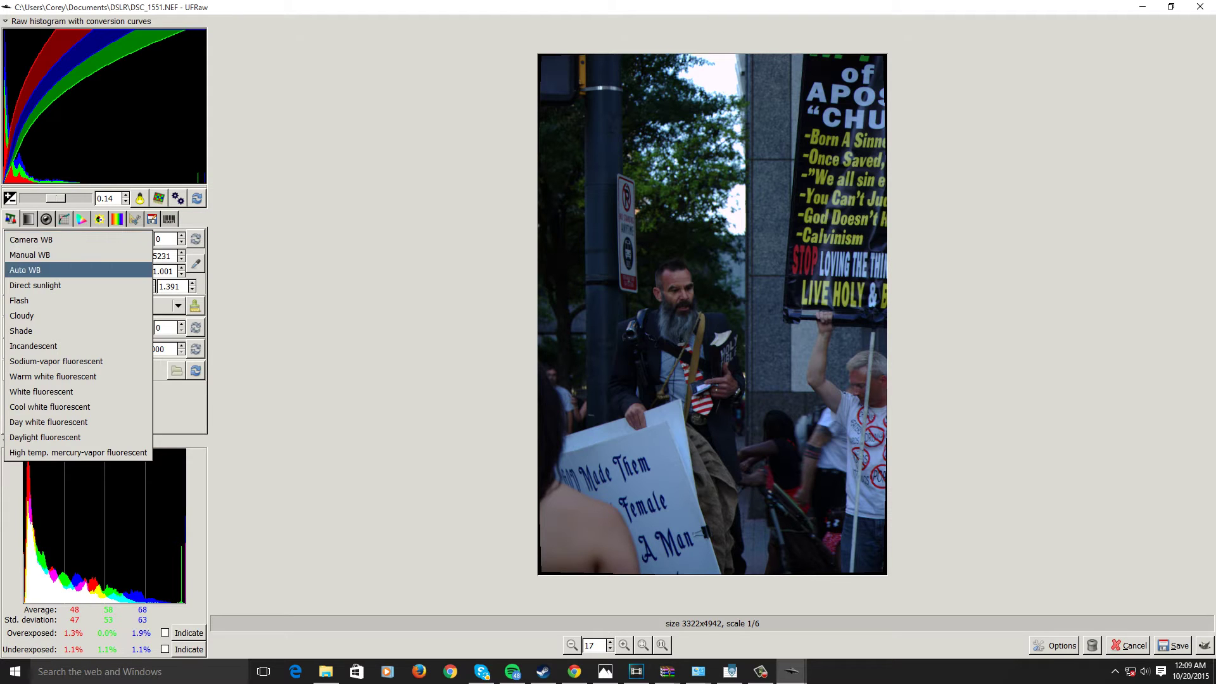
{"action": "left_click", "coordinate": [63, 270]}
{"action": "left_click", "coordinate": [76, 239]}
{"action": "left_click", "coordinate": [38, 209]}
{"action": "left_click", "coordinate": [76, 238]}
{"action": "left_click", "coordinate": [38, 316]}
{"action": "left_click", "coordinate": [76, 239]}
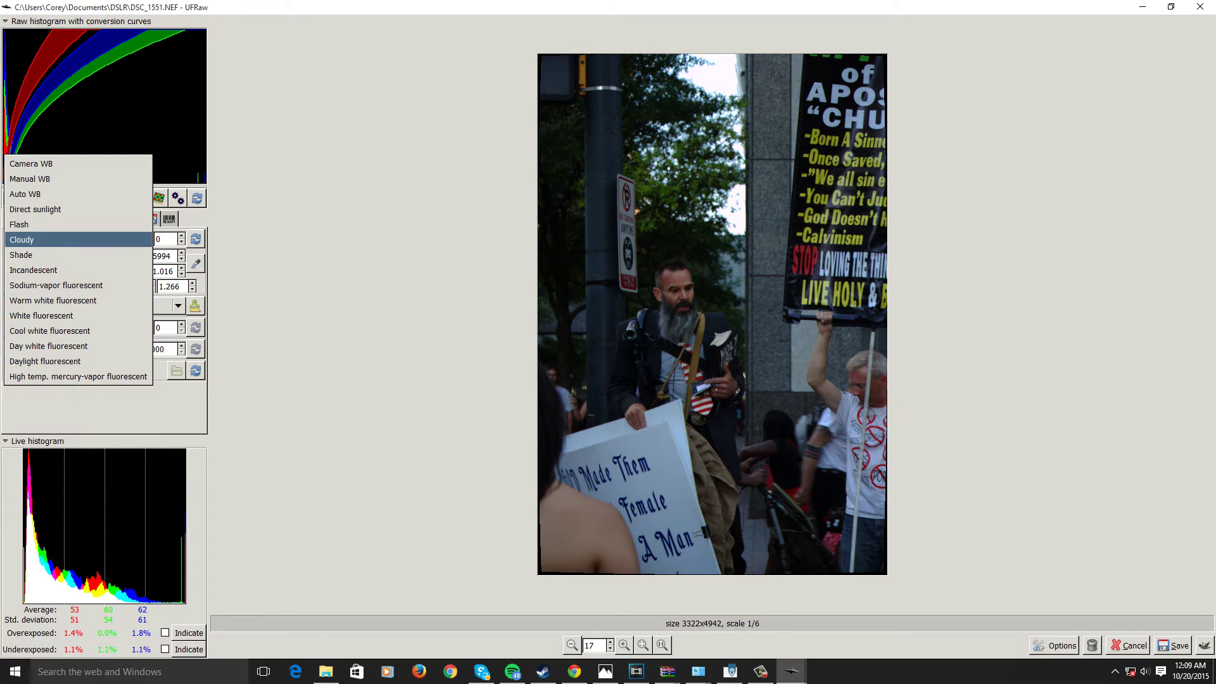
{"action": "left_click", "coordinate": [38, 163]}
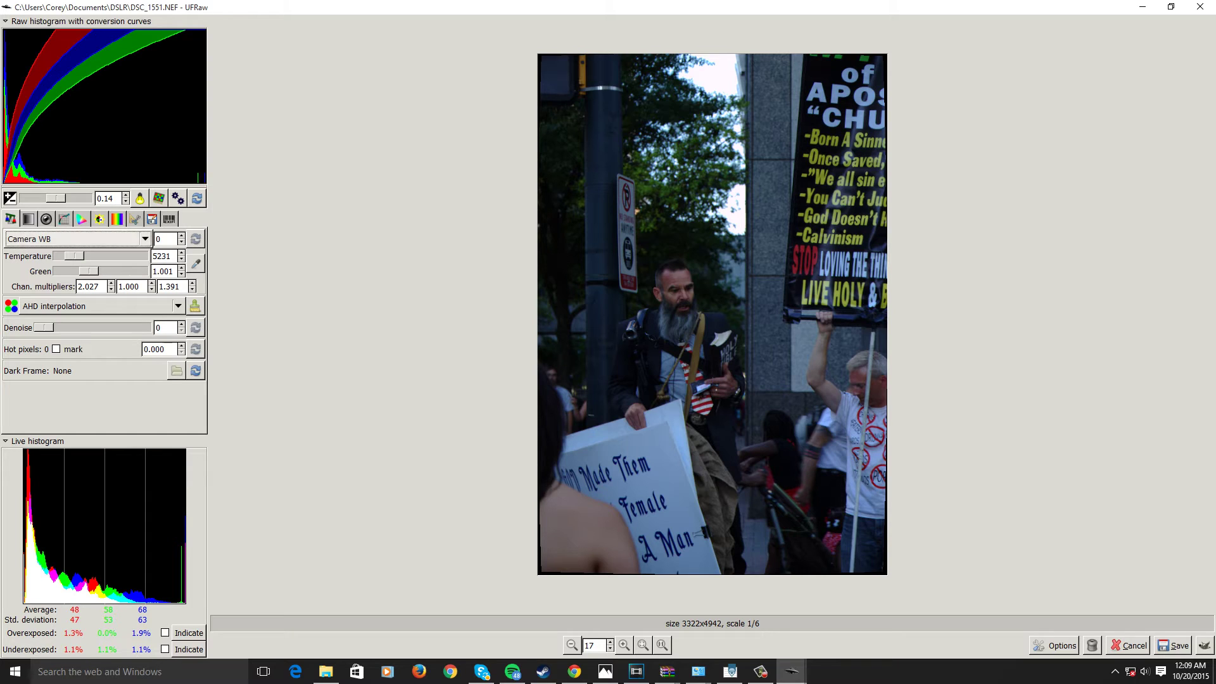
Set the white balance color temperature to 5000
{"action": "mouse_move", "coordinate": [75, 256]}
{"action": "left_mouse_down"}
{"action": "mouse_move", "coordinate": [88, 256]}
{"action": "mouse_move", "coordinate": [74, 256]}
{"action": "left_mouse_up"}
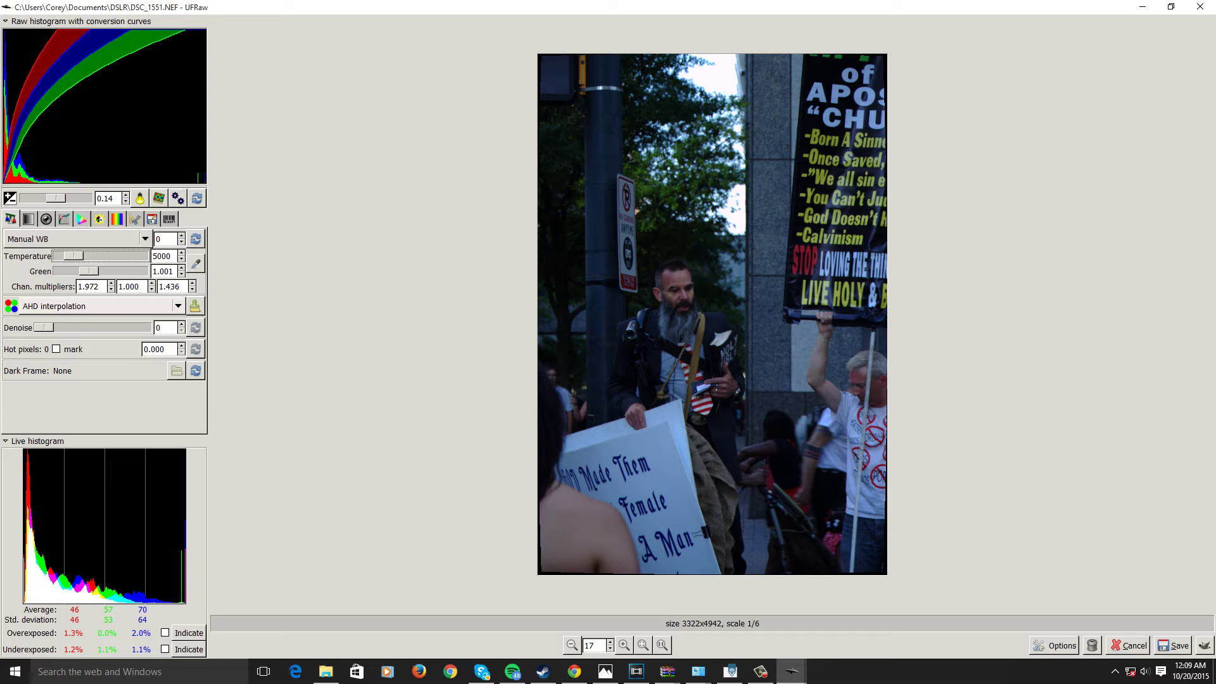
Try VNG interpolation for the raw conversion and return to AHD interpolation
{"action": "left_click", "coordinate": [102, 307]}
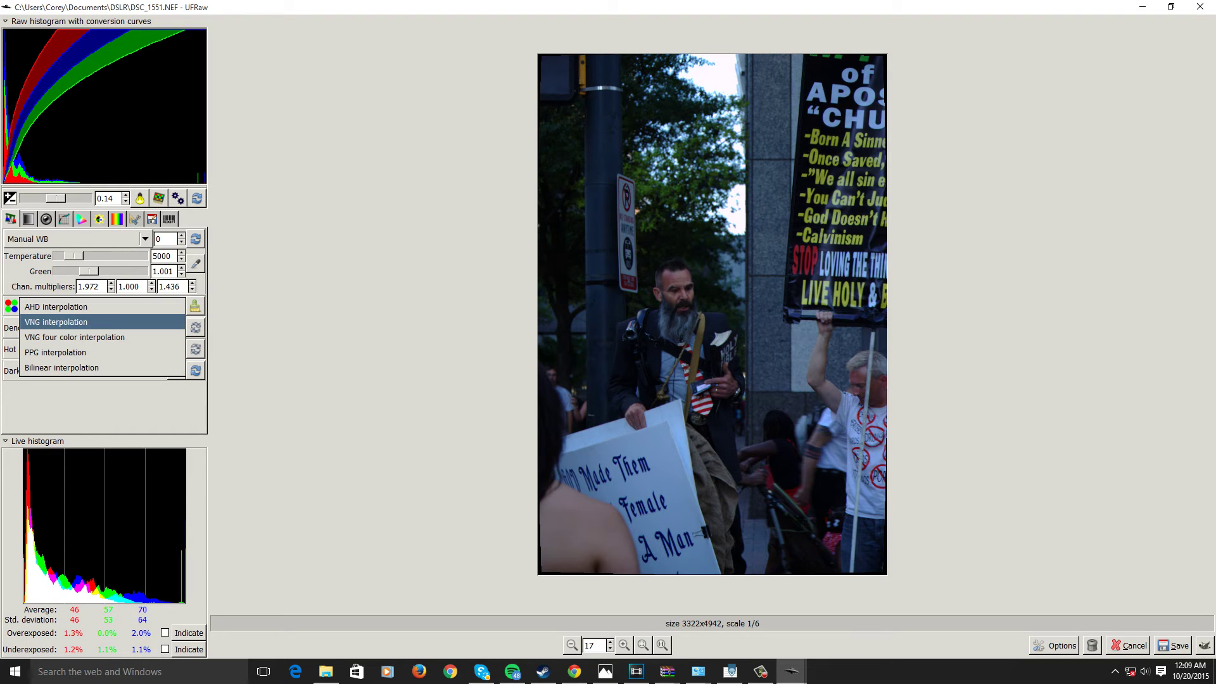
{"action": "left_click", "coordinate": [89, 323]}
{"action": "key", "text": "space"}
{"action": "key", "text": "Up"}
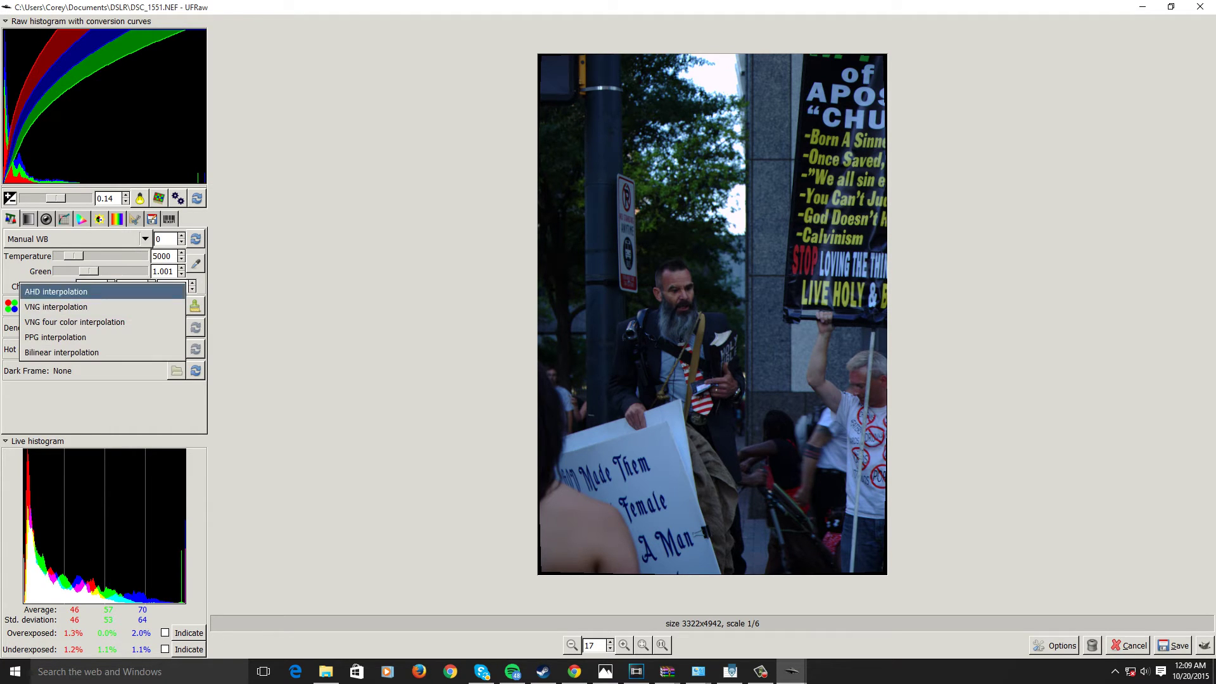
{"action": "key", "text": "Return"}
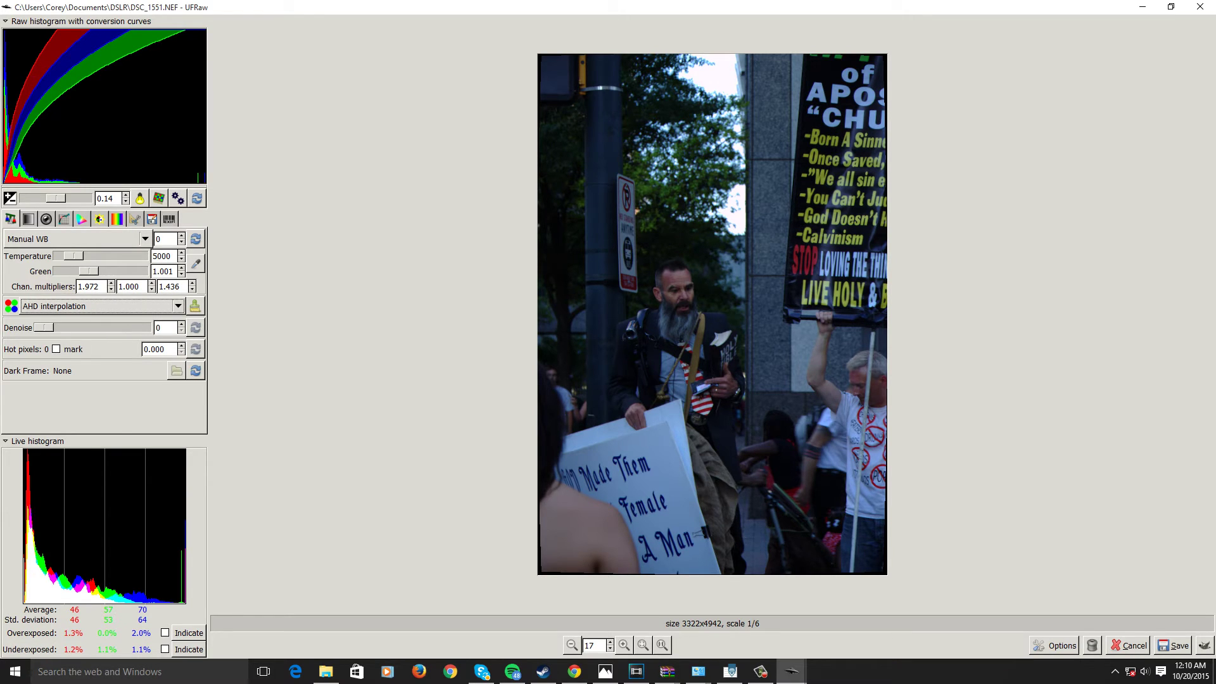
Try the Lightness and Luminance grayscale modes on the photo and return the mode to None
{"action": "left_click", "coordinate": [28, 219]}
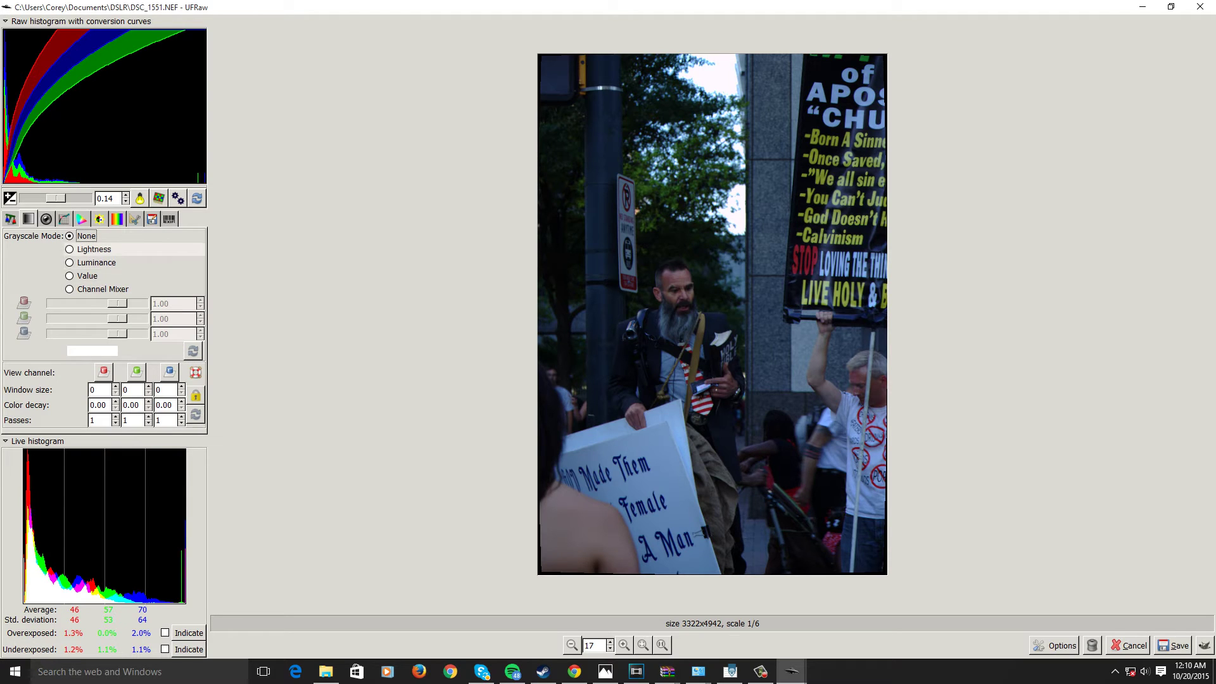
{"action": "key", "text": "Down"}
{"action": "key", "text": "Down"}
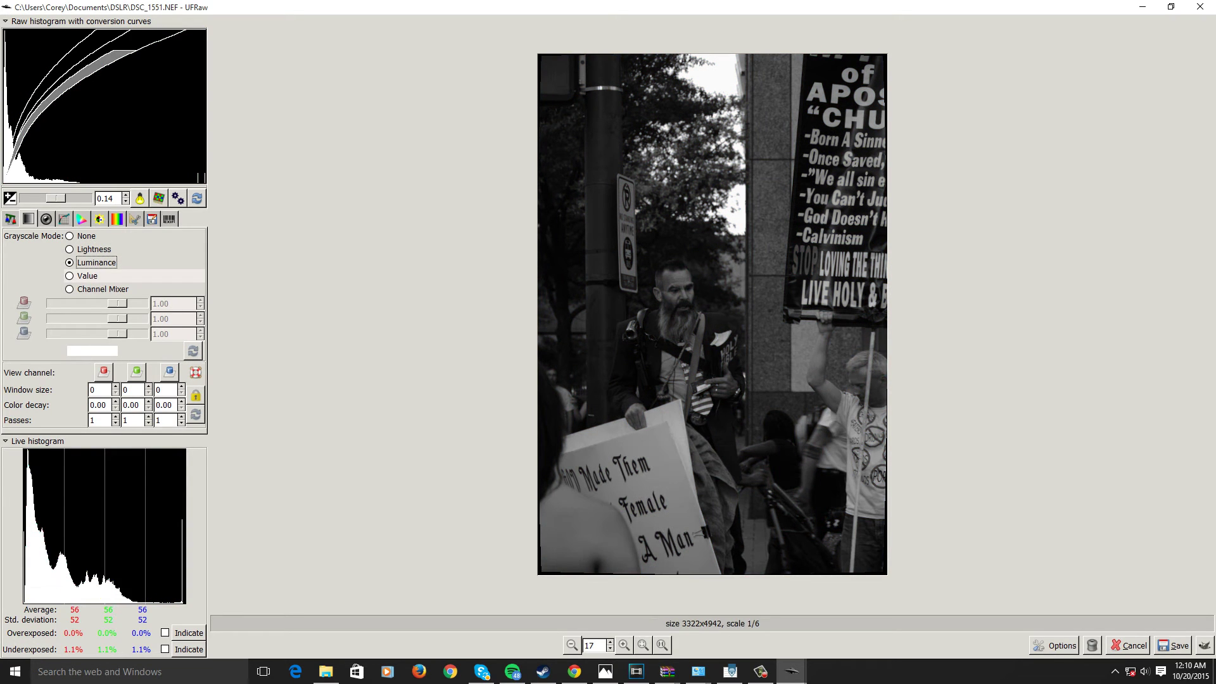
{"action": "key", "text": "Up"}
{"action": "key", "text": "Up"}
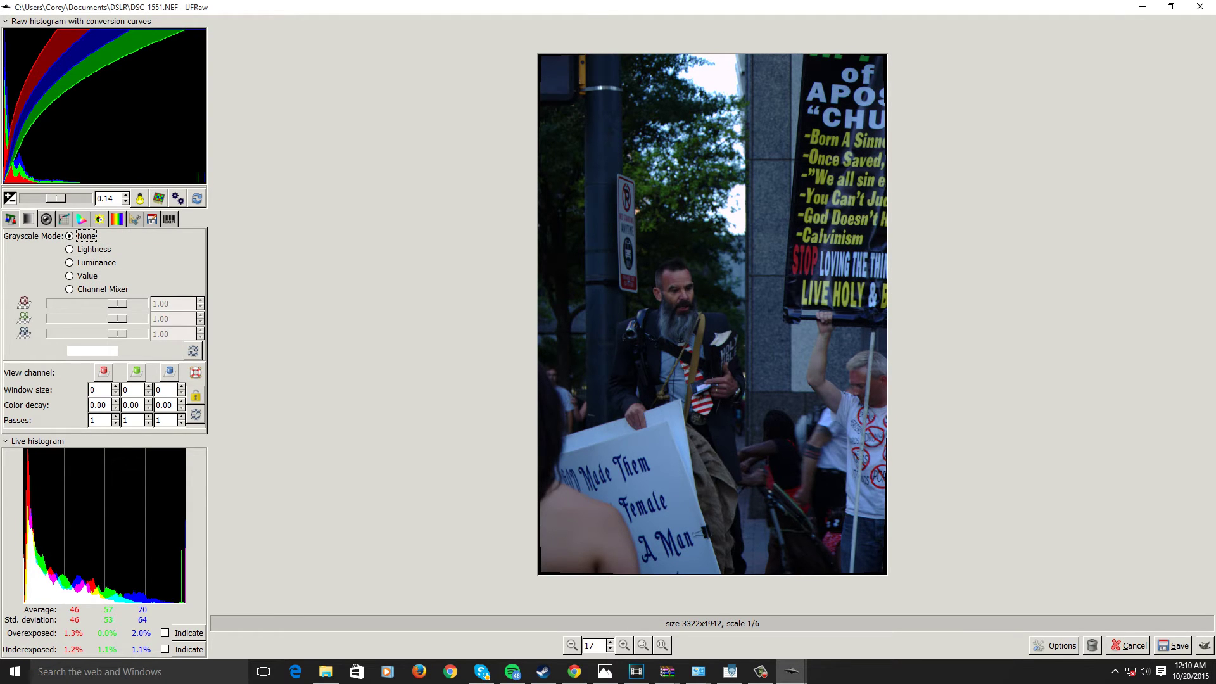
Examine the camera and lens entries in the lens correction settings
{"action": "left_click", "coordinate": [46, 219]}
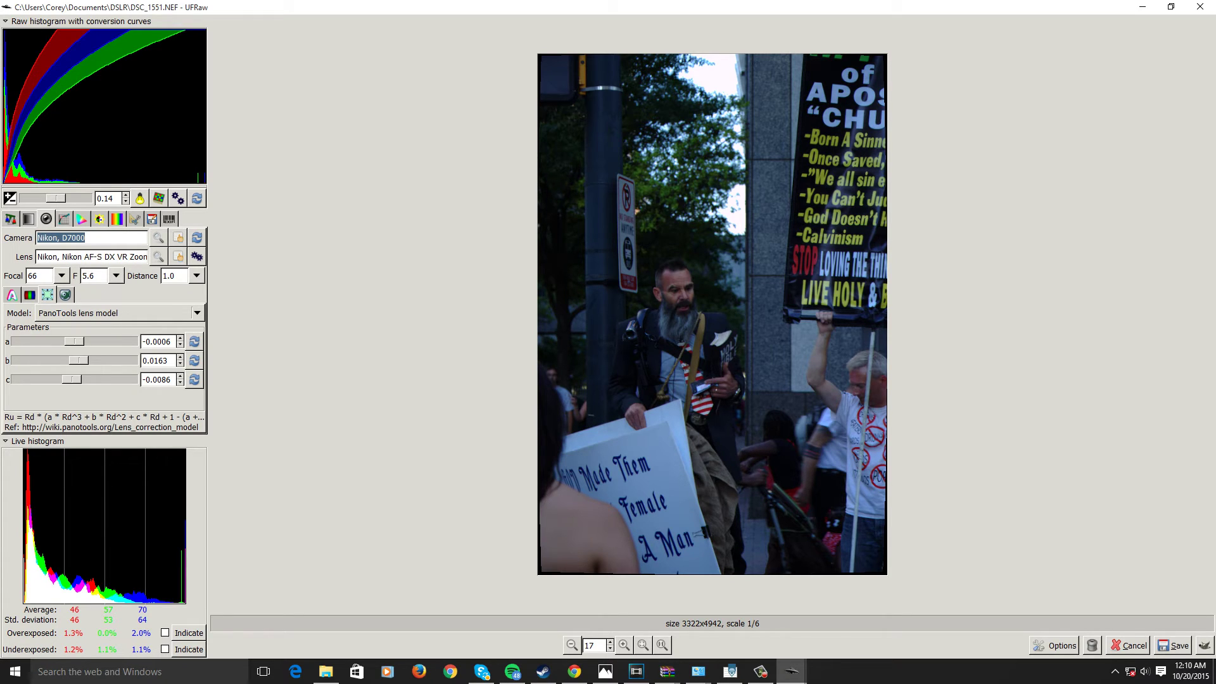
{"action": "left_click", "coordinate": [115, 257]}
Try a manual base curve with raised shadow and midtone points, and reset the curve to a straight line
{"action": "left_click", "coordinate": [63, 219]}
{"action": "left_click", "coordinate": [85, 238]}
{"action": "left_click", "coordinate": [86, 239]}
{"action": "left_click_drag", "start_coordinate": [102, 331], "coordinate": [48, 331]}
{"action": "left_click_drag", "start_coordinate": [71, 289], "coordinate": [98, 293]}
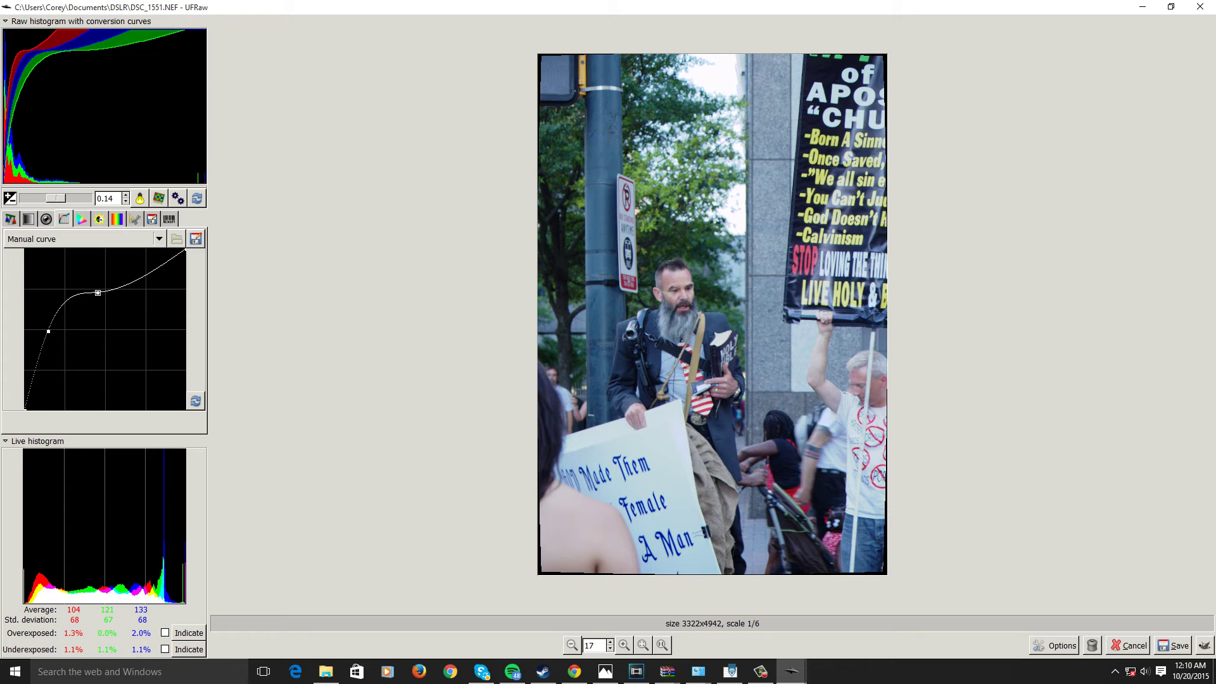
{"action": "left_click", "coordinate": [195, 401]}
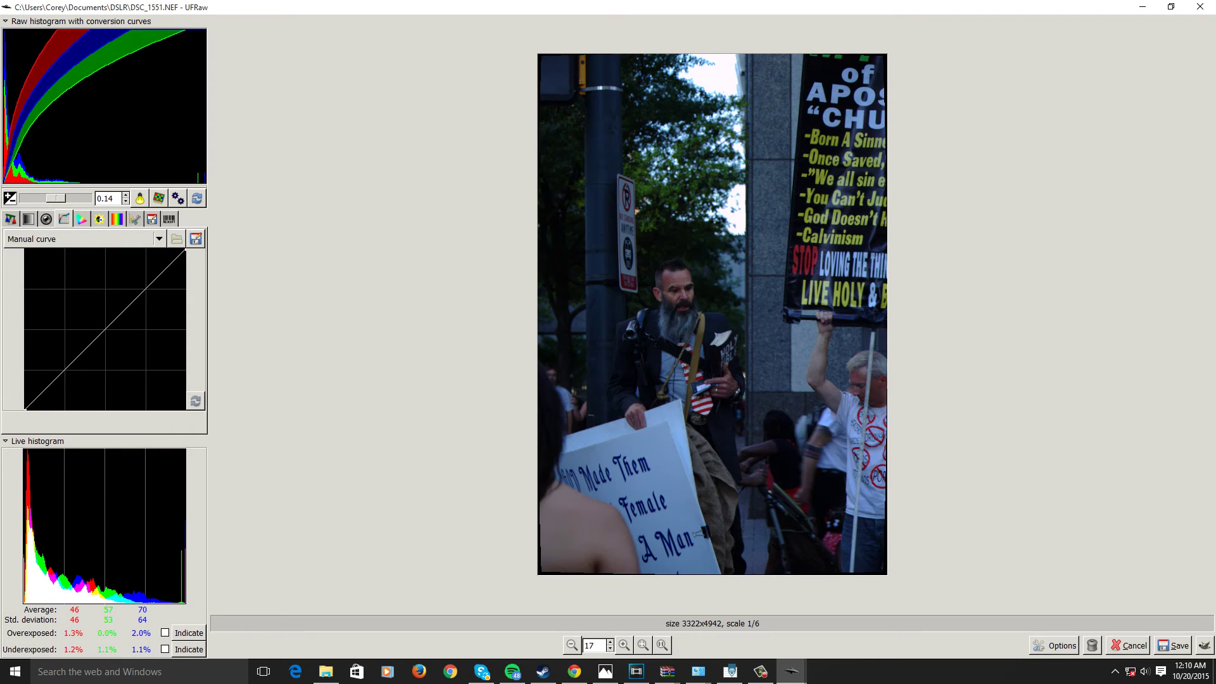
Review the color management settings, including the input and output profile choices
{"action": "left_click", "coordinate": [81, 219]}
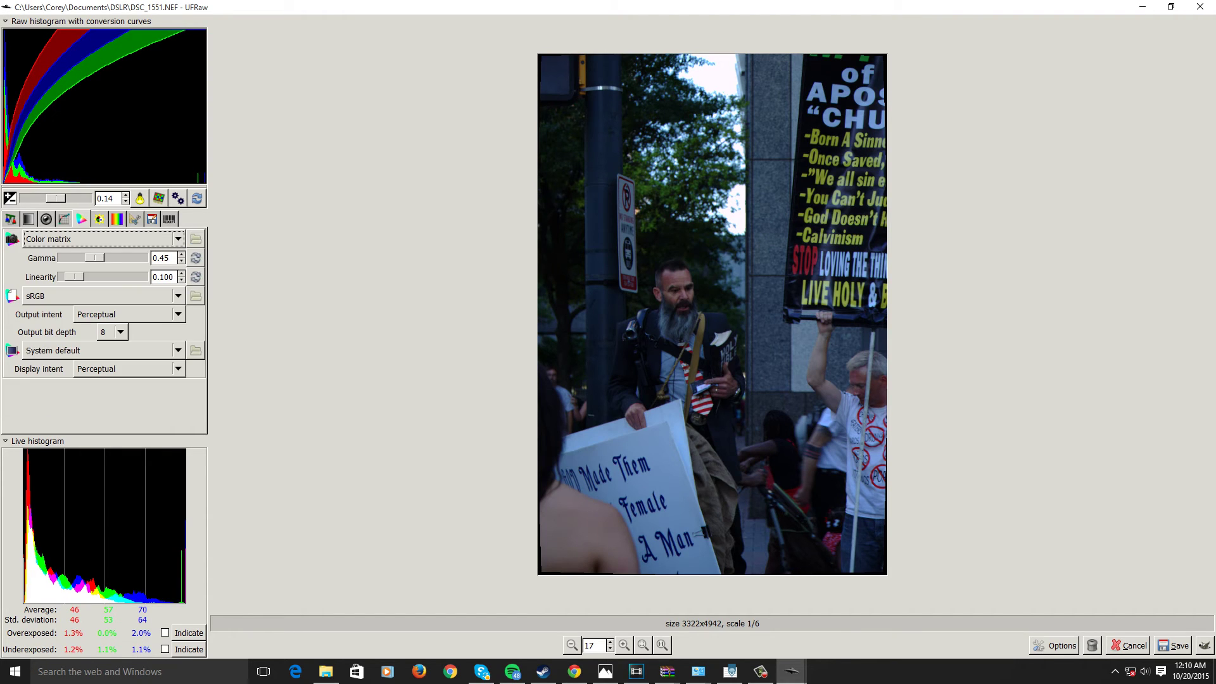
{"action": "left_click", "coordinate": [127, 239]}
{"action": "left_click", "coordinate": [127, 239]}
{"action": "left_click", "coordinate": [127, 295]}
{"action": "left_click", "coordinate": [126, 296]}
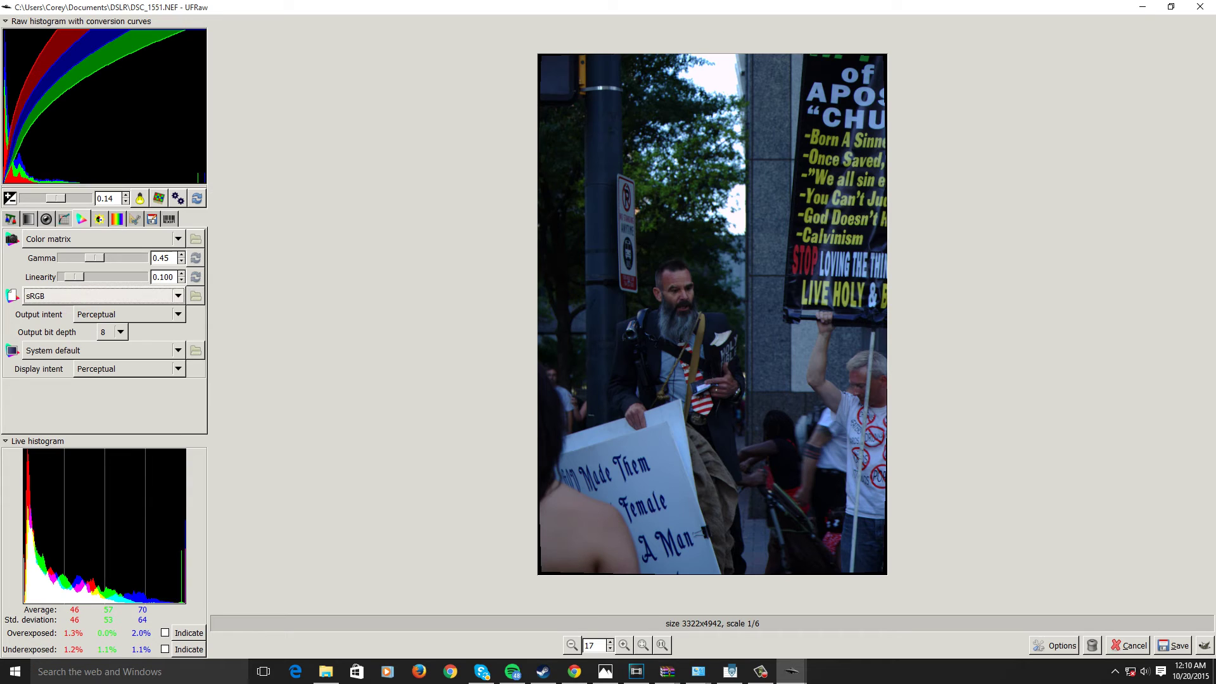
Display the saturation and luminosity curve settings
{"action": "left_click", "coordinate": [100, 219]}
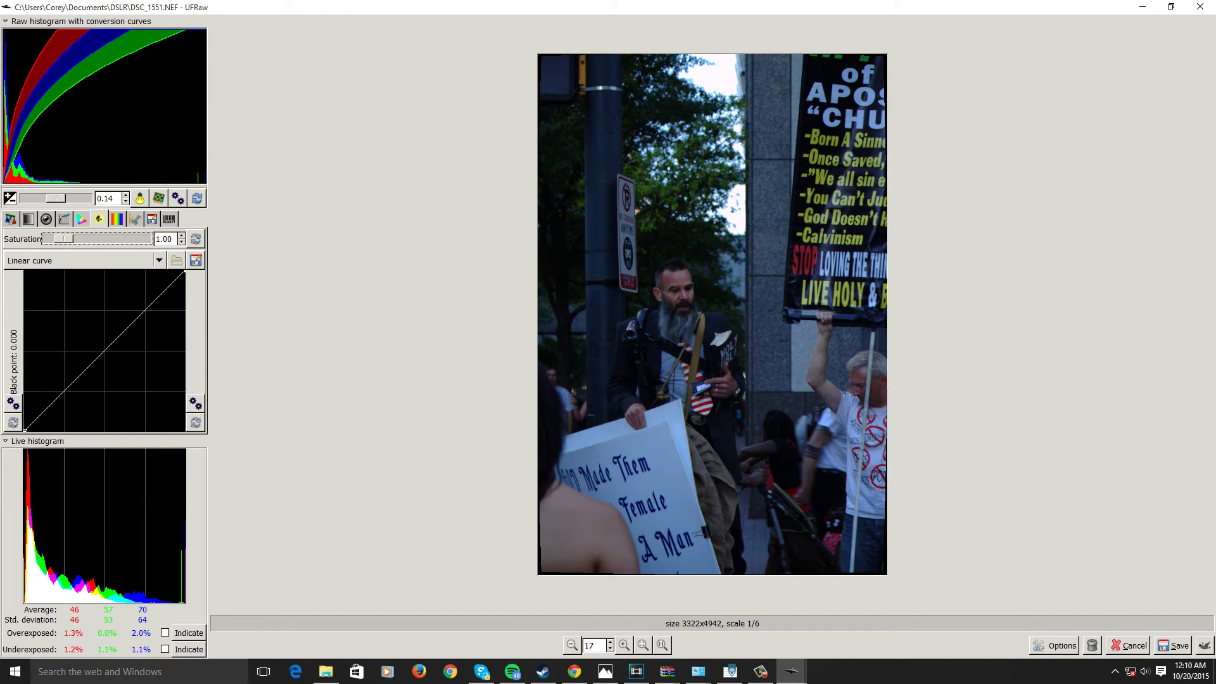